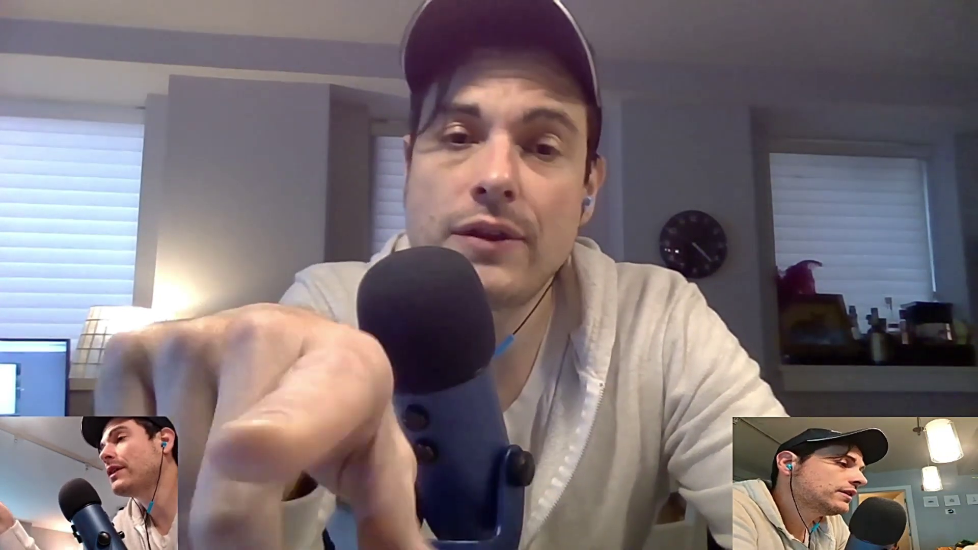
- Begin a new scene named 'Facebook L', then cancel it without adding it
{"action": "left_click", "coordinate": [56, 474]}
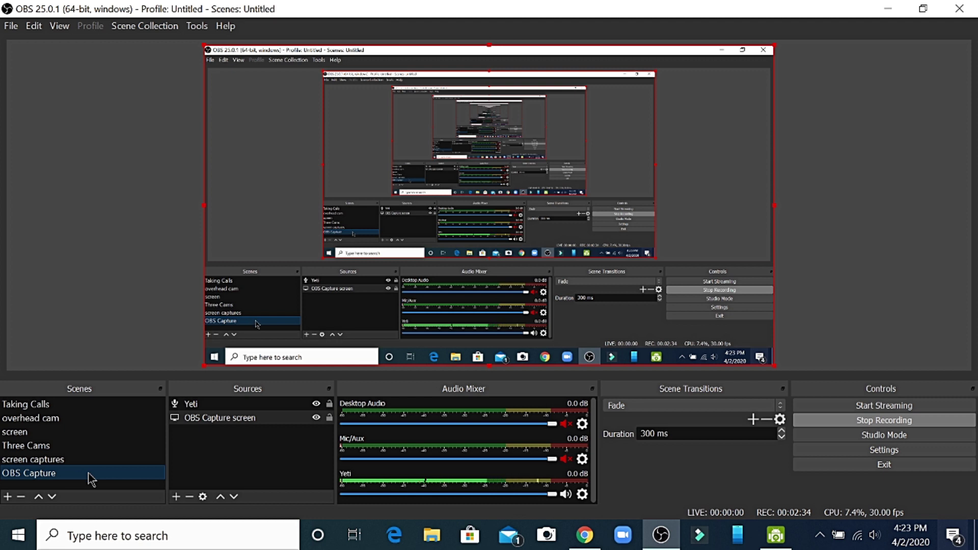
{"action": "left_click", "coordinate": [7, 497]}
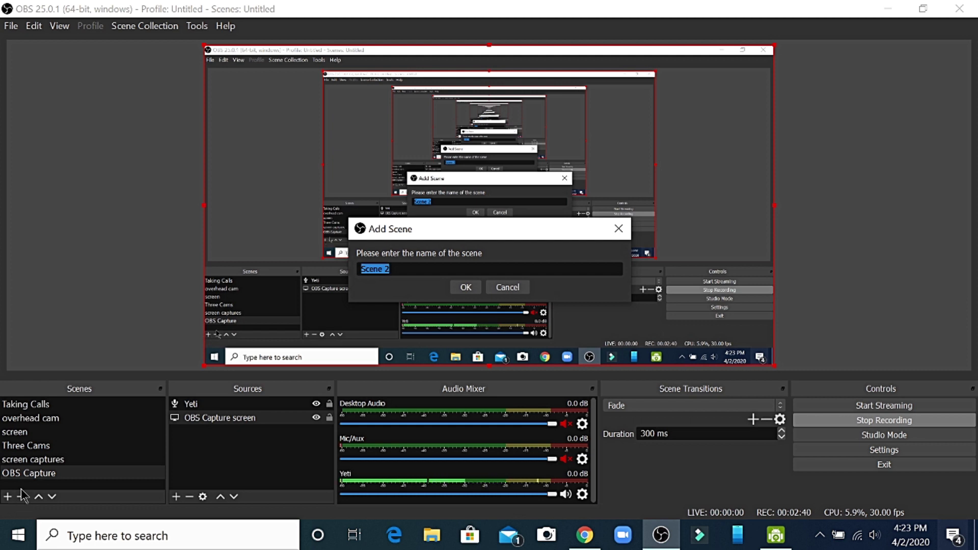
{"action": "type", "text": "Facebook Liv"}
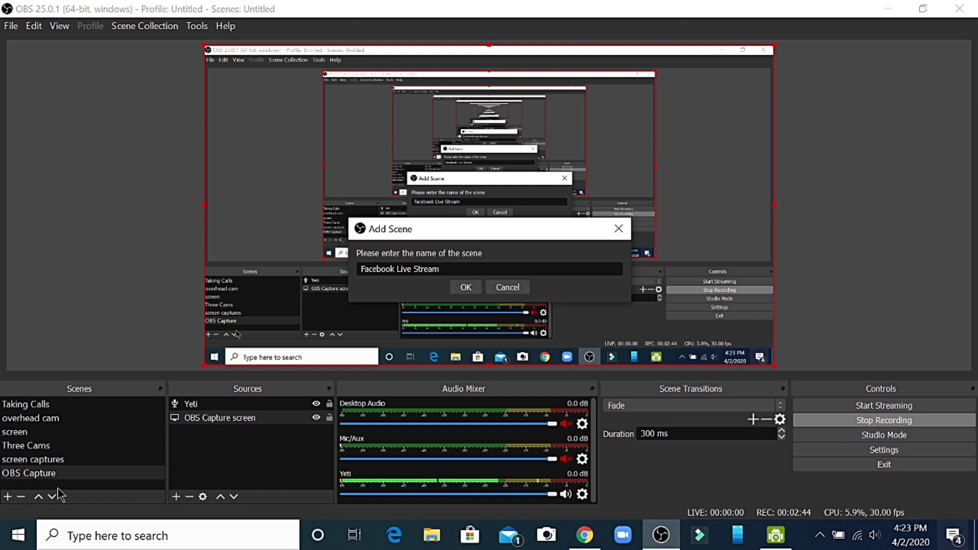
{"action": "left_click", "coordinate": [618, 228]}
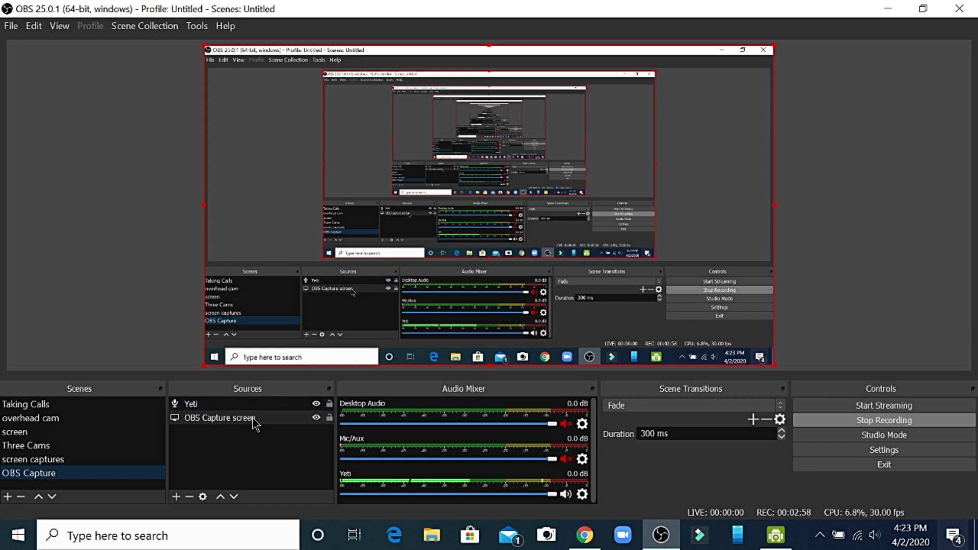
- Browse the source types and start an audio input source, but cancel without adding anything
{"action": "left_click", "coordinate": [177, 496]}
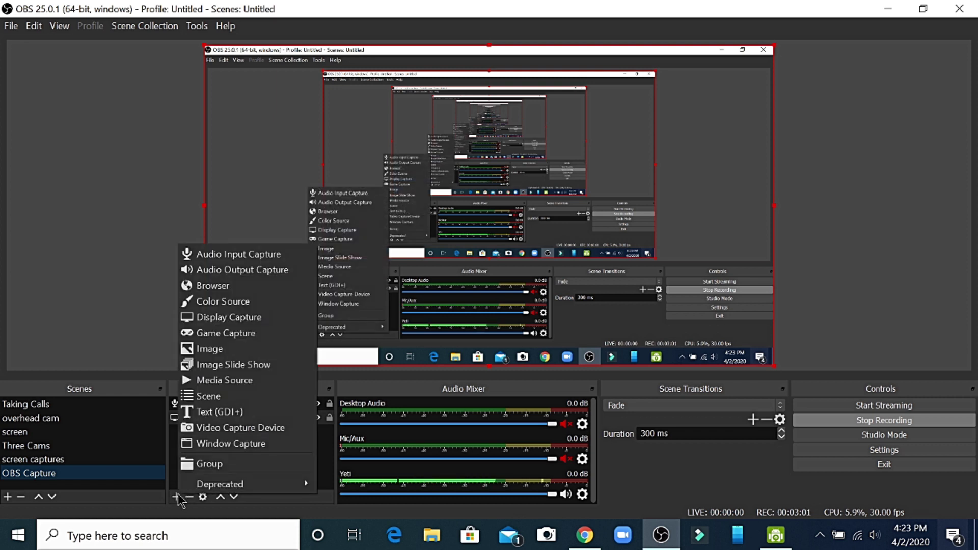
{"action": "left_click", "coordinate": [264, 255]}
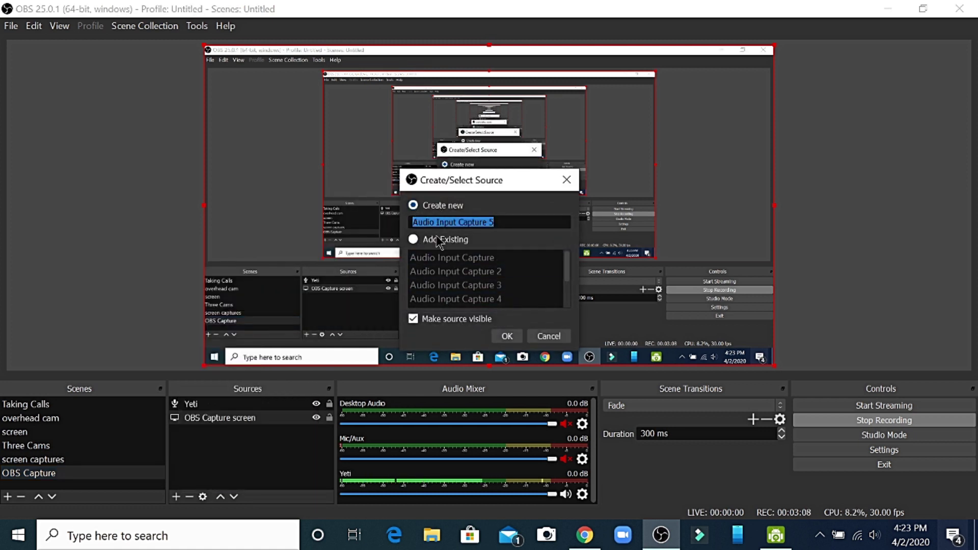
{"action": "left_click", "coordinate": [549, 336]}
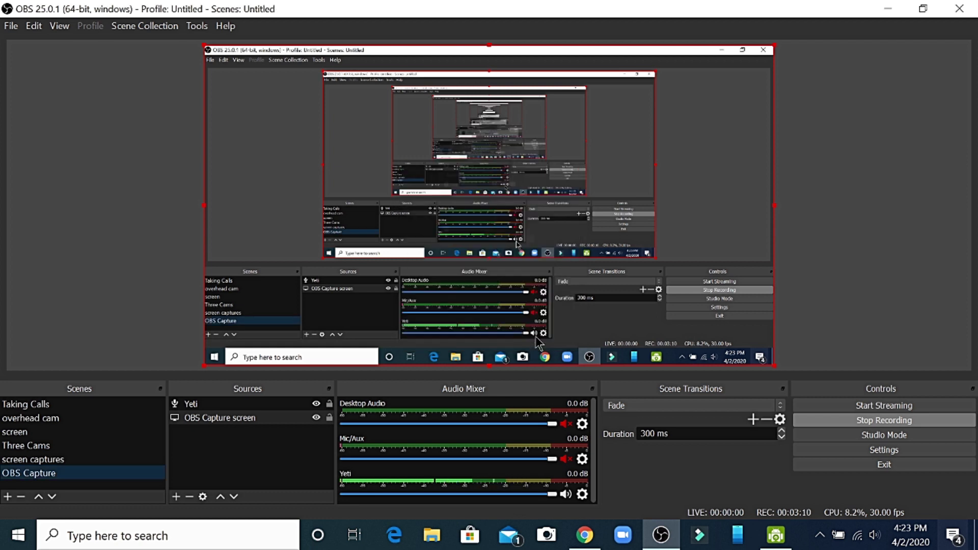
{"action": "left_click", "coordinate": [176, 497]}
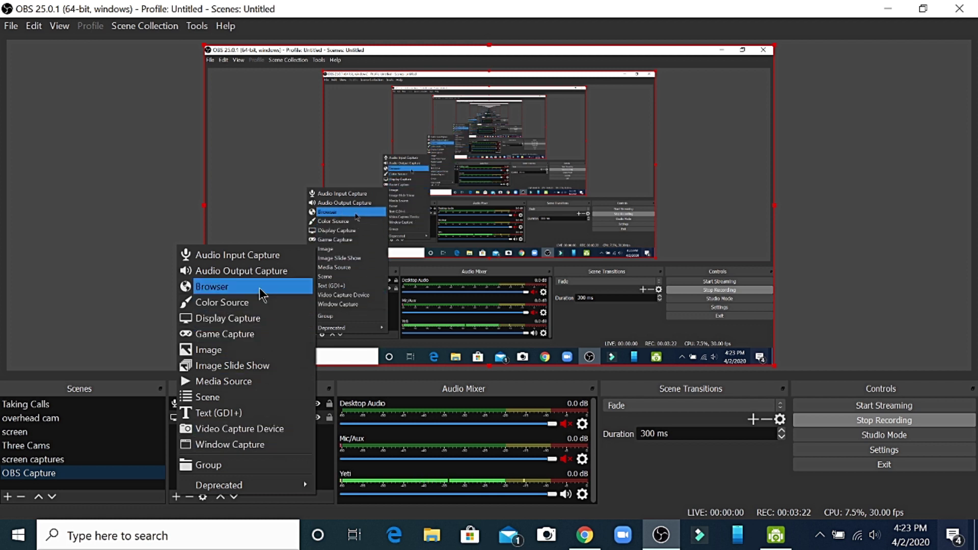
{"action": "left_click", "coordinate": [259, 511]}
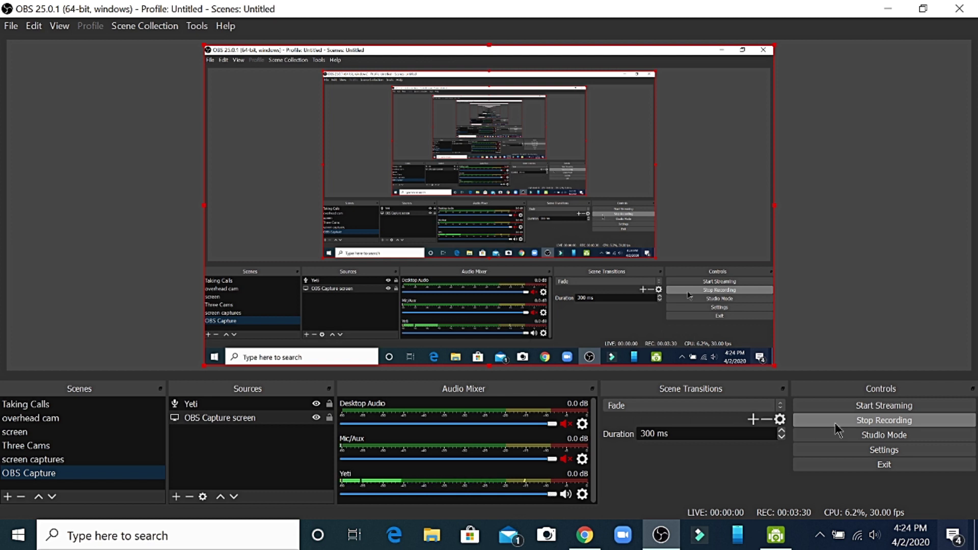
- Keep Facebook Live as the streaming service, erase the old stream key, and save the settings
{"action": "left_click", "coordinate": [866, 450]}
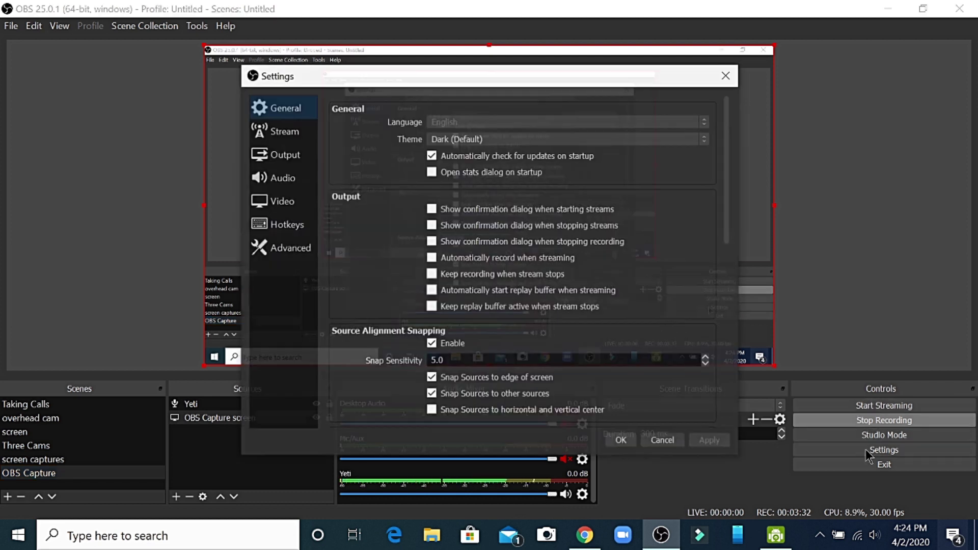
{"action": "left_click", "coordinate": [284, 134]}
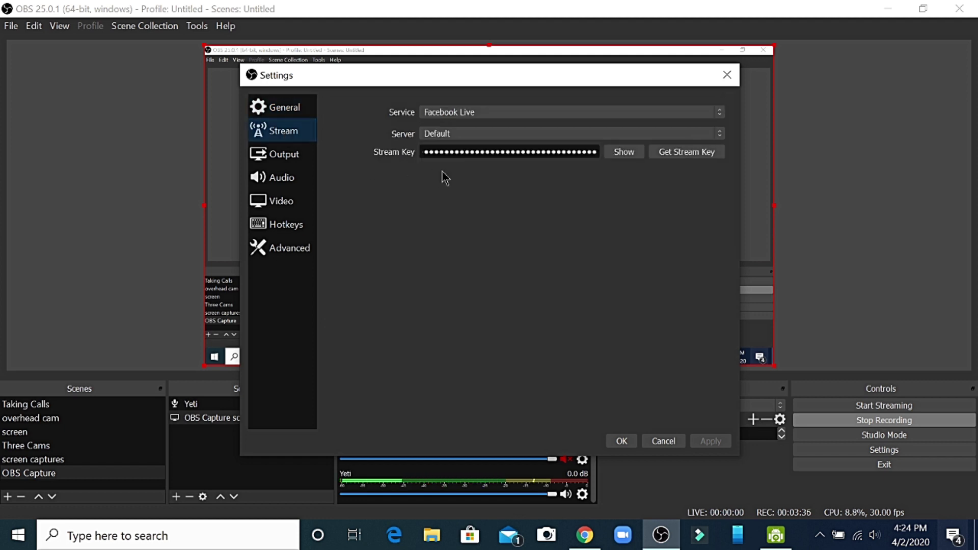
{"action": "left_click", "coordinate": [446, 115]}
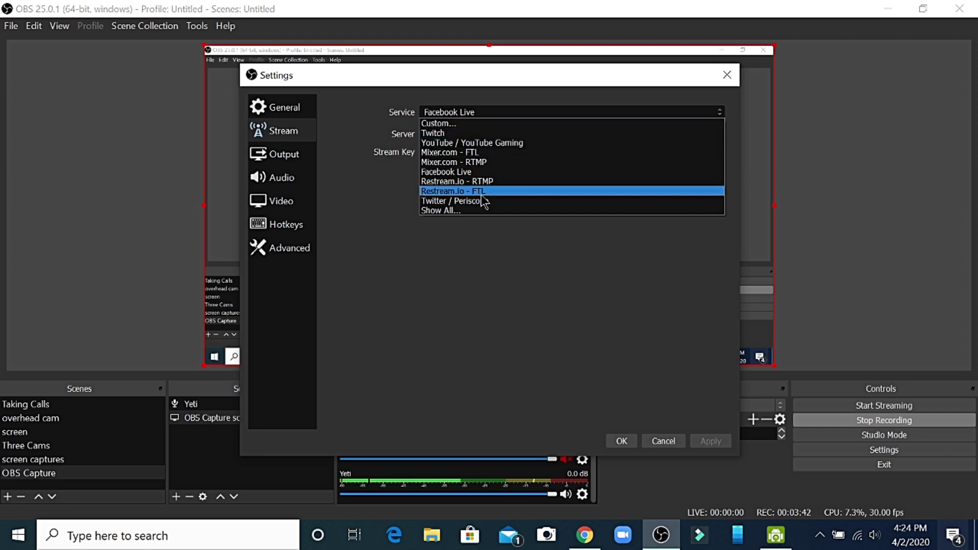
{"action": "left_click", "coordinate": [470, 172]}
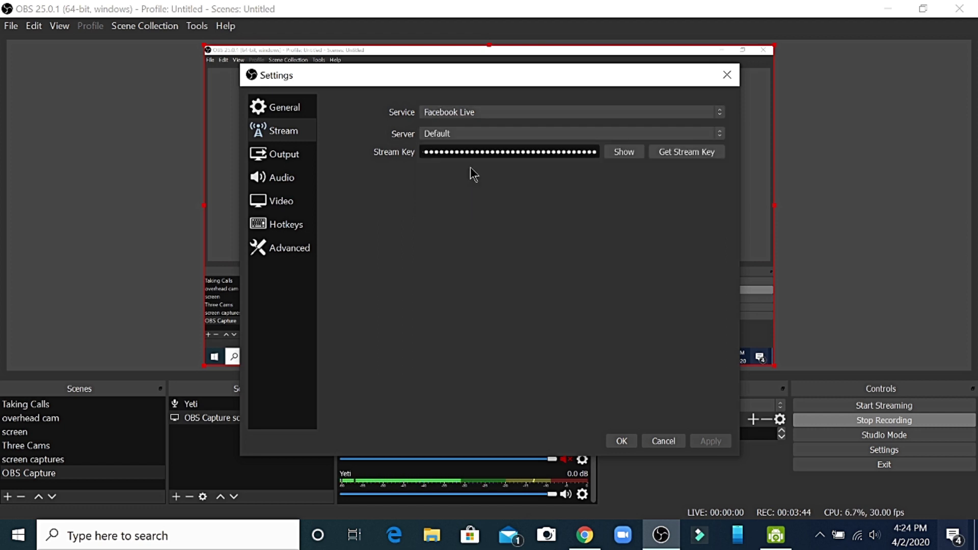
{"action": "double_click", "coordinate": [444, 156]}
{"action": "key", "text": "BackSpace"}
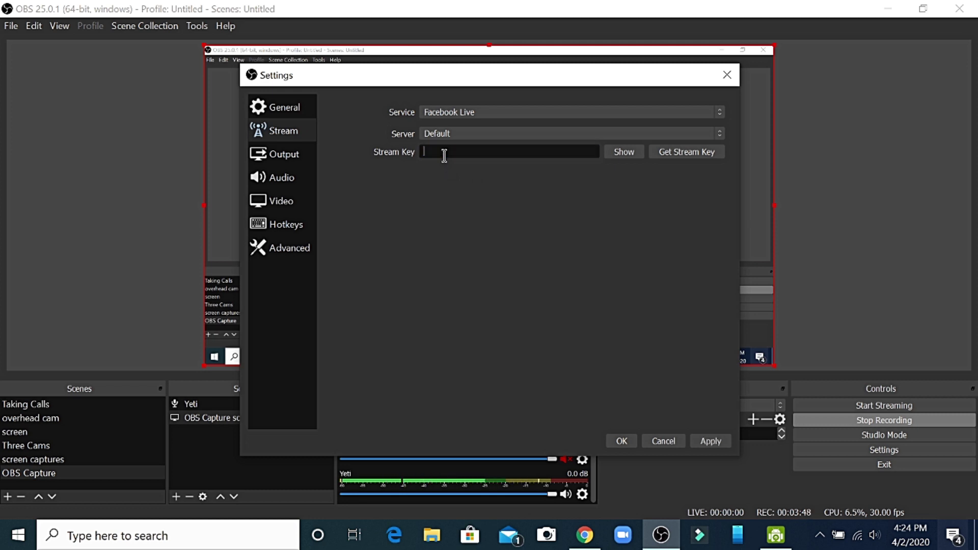
{"action": "left_click", "coordinate": [623, 439]}
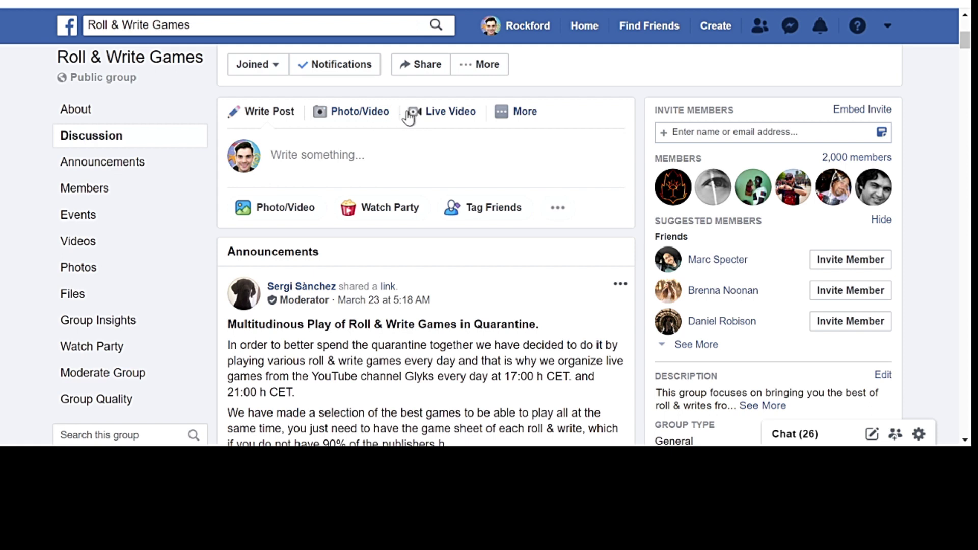
- Start a group Live Video and copy the full stream key from the Live API section
{"action": "left_click", "coordinate": [444, 117]}
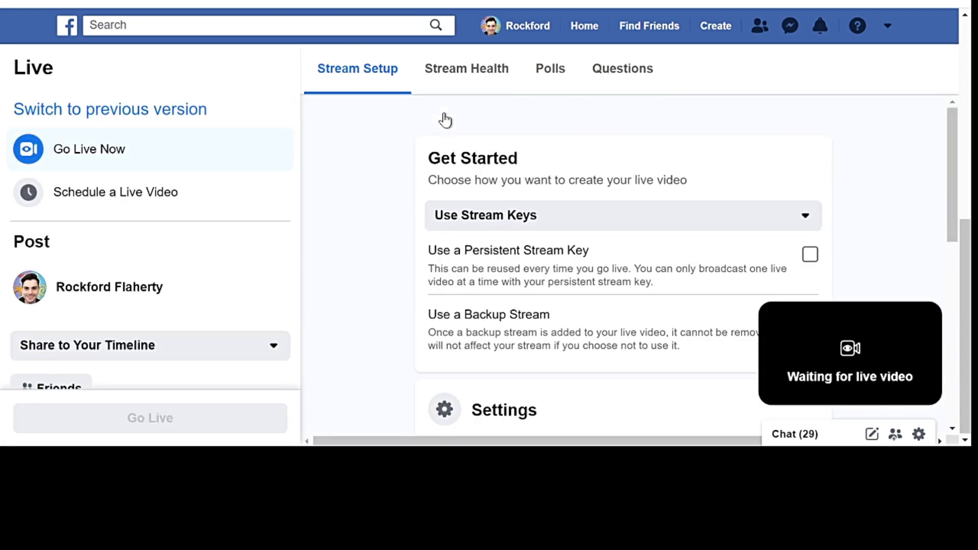
{"action": "scroll", "coordinate": [382, 212], "scroll_direction": "down", "scroll_amount": 5}
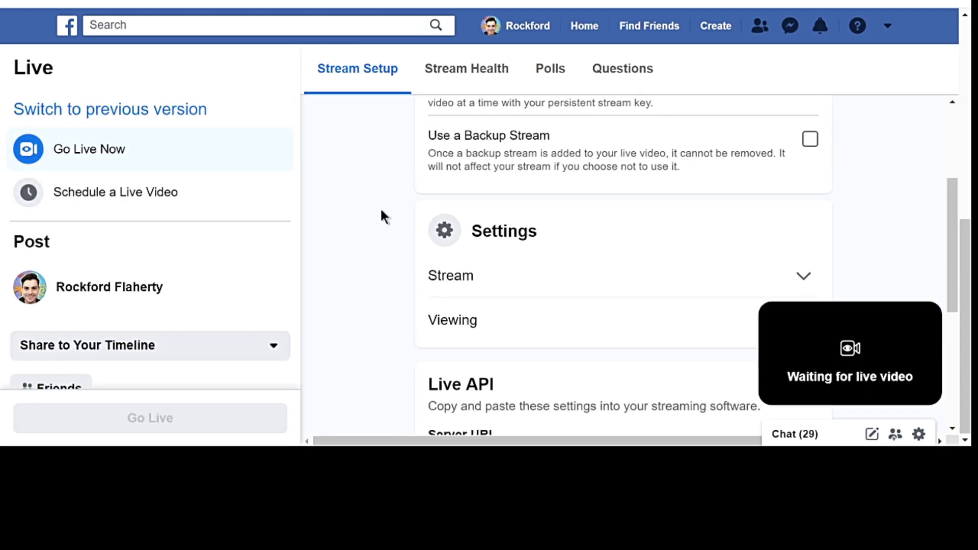
{"action": "scroll", "coordinate": [380, 206], "scroll_direction": "down", "scroll_amount": 3}
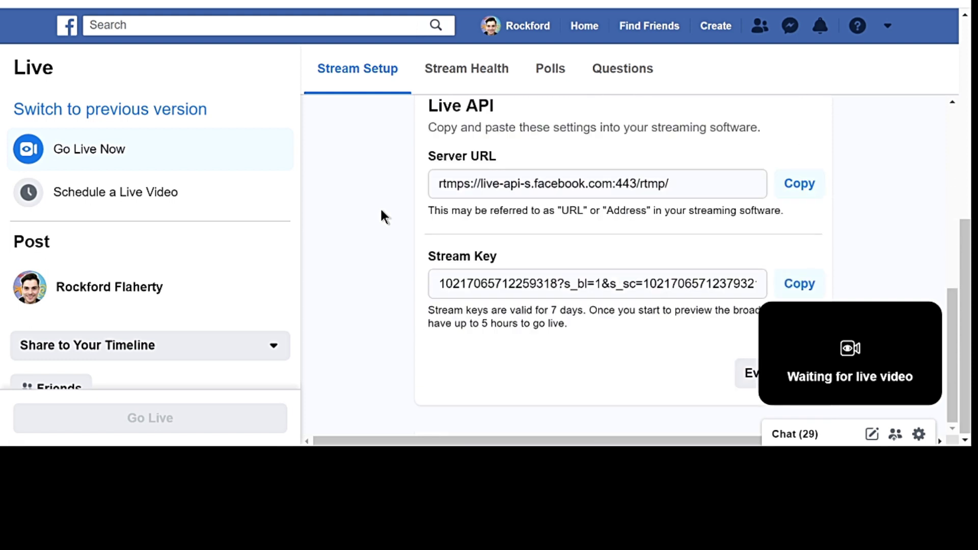
{"action": "left_click", "coordinate": [454, 284]}
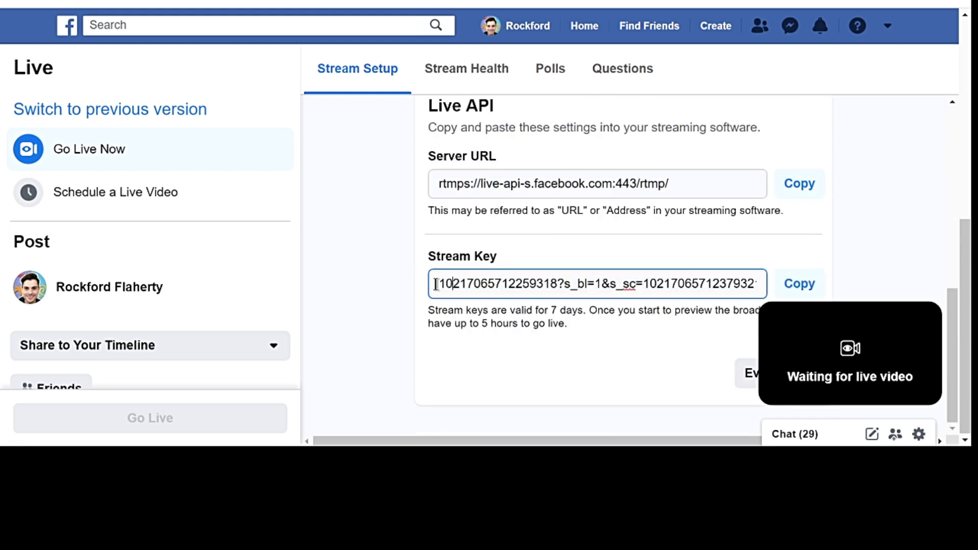
{"action": "left_click_drag", "start_coordinate": [436, 284], "coordinate": [764, 292]}
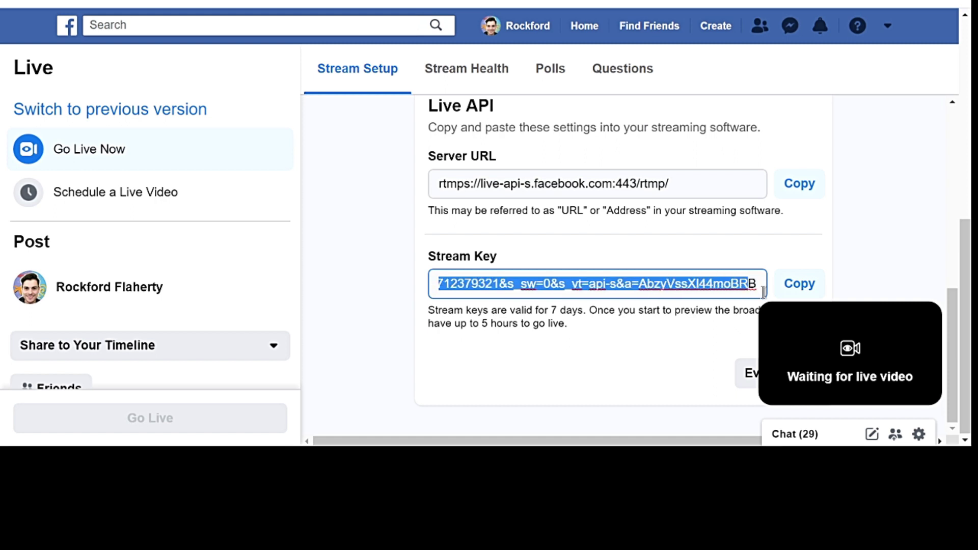
{"action": "left_click", "coordinate": [800, 284]}
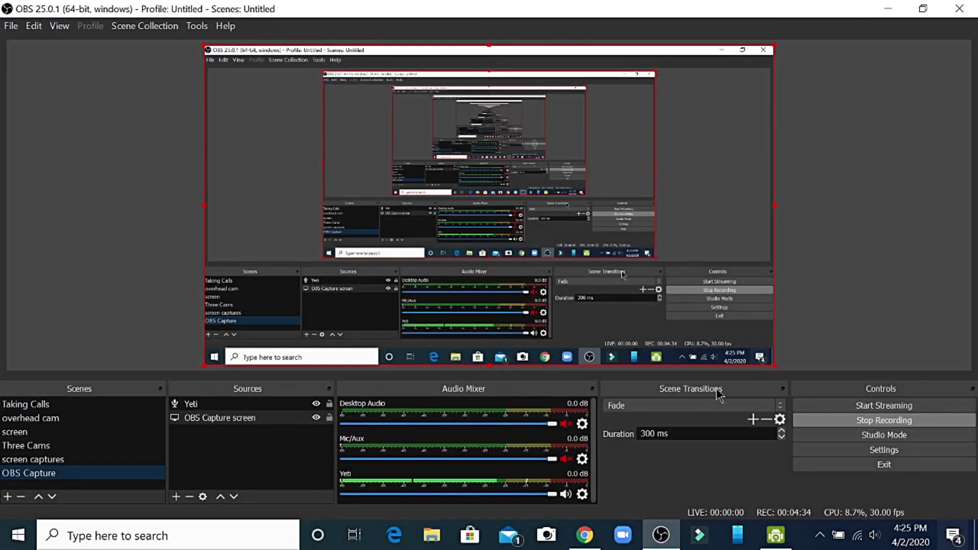
- Paste the Facebook stream key into Stream settings, apply and close, then start streaming
{"action": "left_click", "coordinate": [850, 447]}
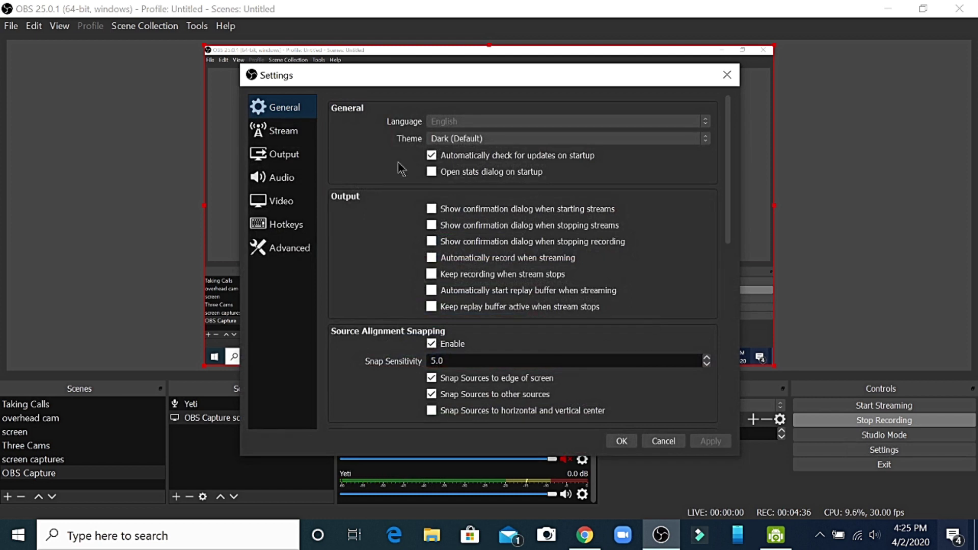
{"action": "left_click", "coordinate": [267, 133]}
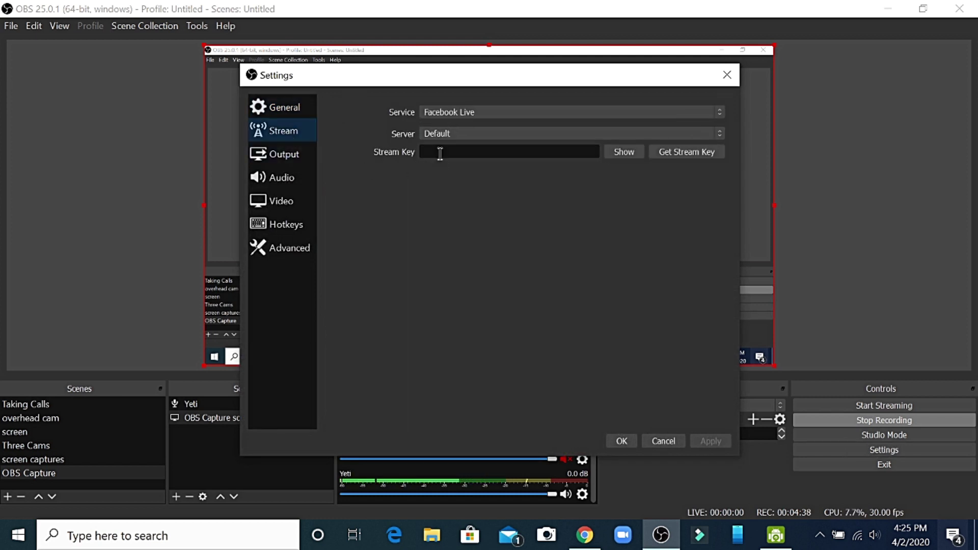
{"action": "key", "text": "ctrl+v"}
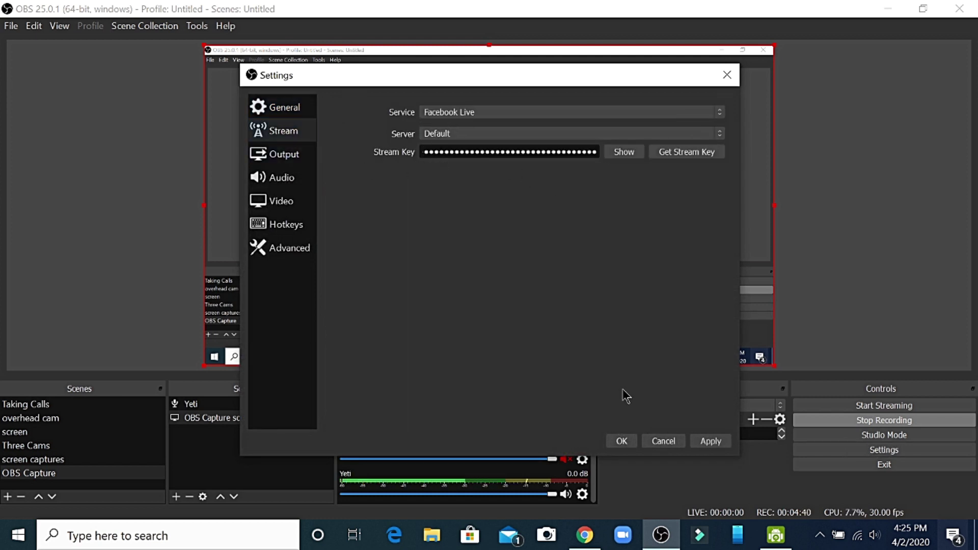
{"action": "left_click", "coordinate": [710, 441]}
{"action": "left_click", "coordinate": [664, 441]}
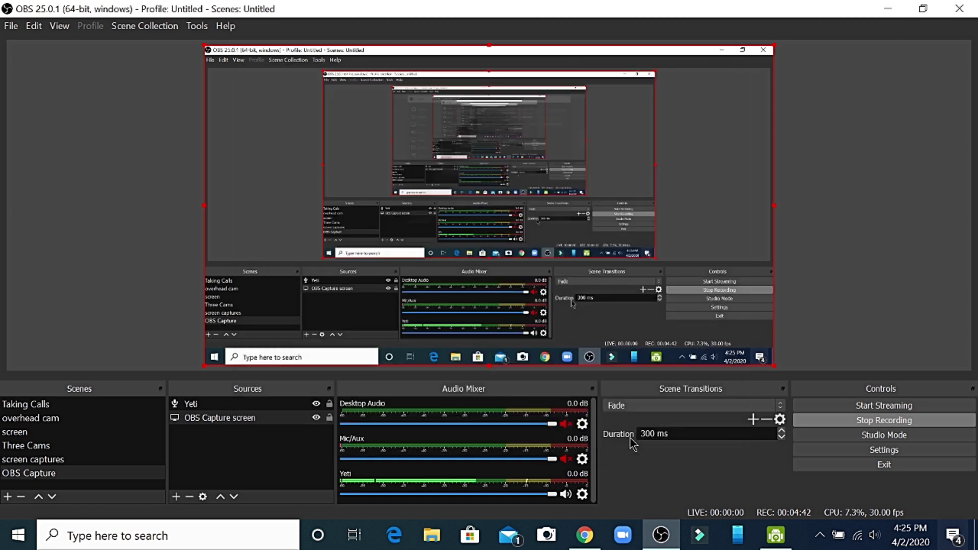
{"action": "left_click", "coordinate": [837, 415]}
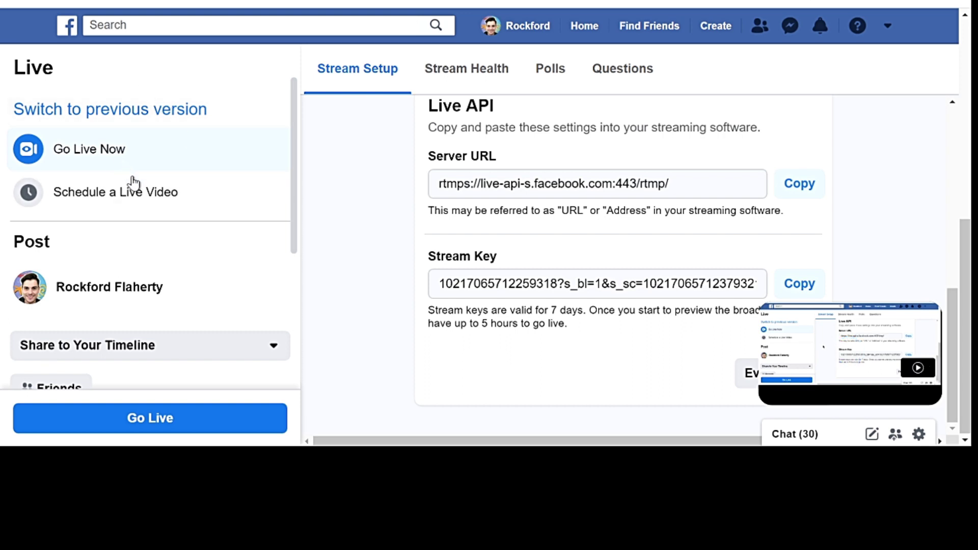
{"action": "scroll", "coordinate": [173, 202], "scroll_direction": "down", "scroll_amount": 2}
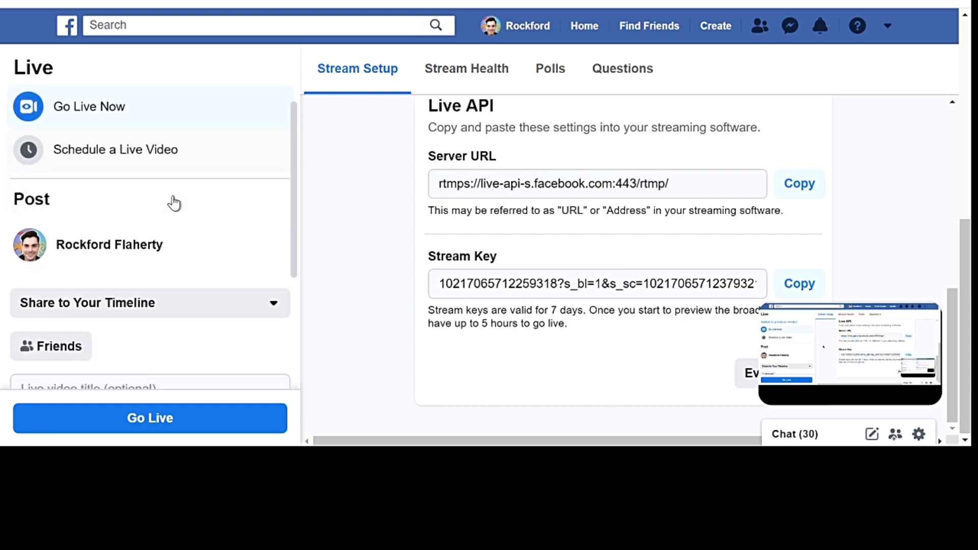
{"action": "scroll", "coordinate": [173, 202], "scroll_direction": "down", "scroll_amount": 3}
{"action": "left_click", "coordinate": [174, 203]}
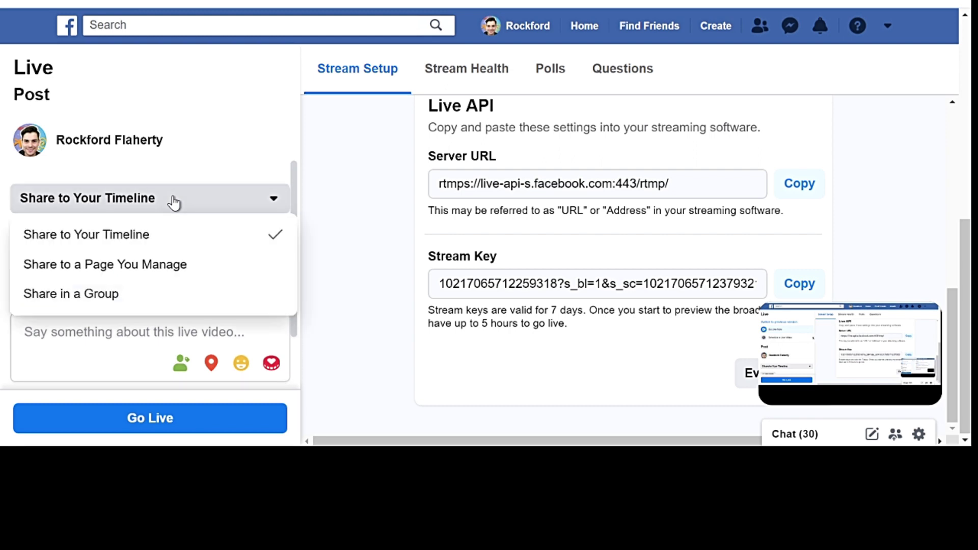
{"action": "left_click", "coordinate": [367, 303]}
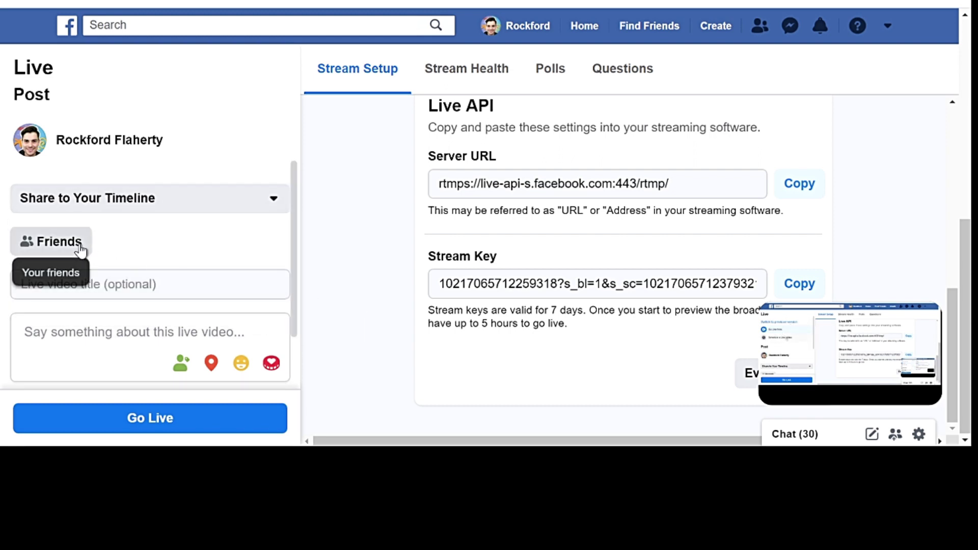
{"action": "left_click", "coordinate": [164, 284]}
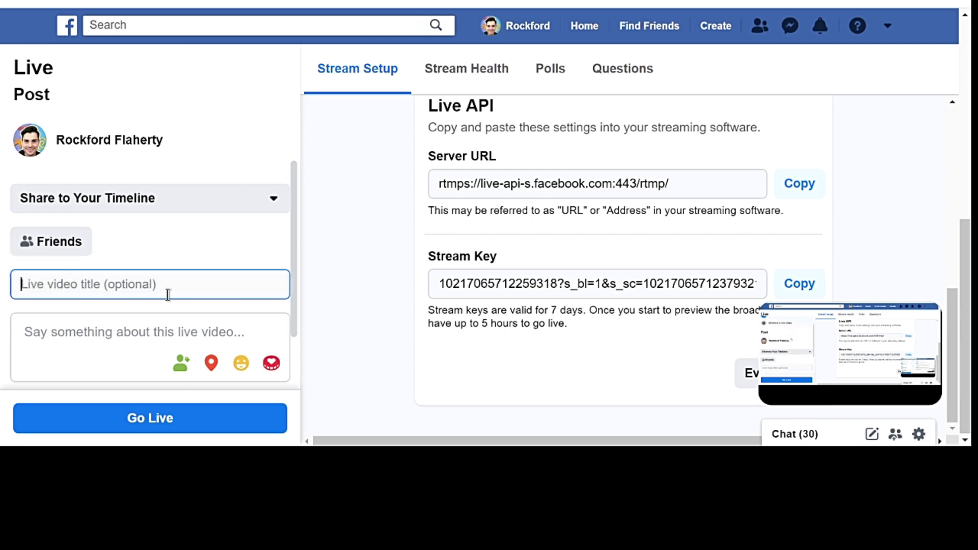
{"action": "left_click", "coordinate": [171, 325]}
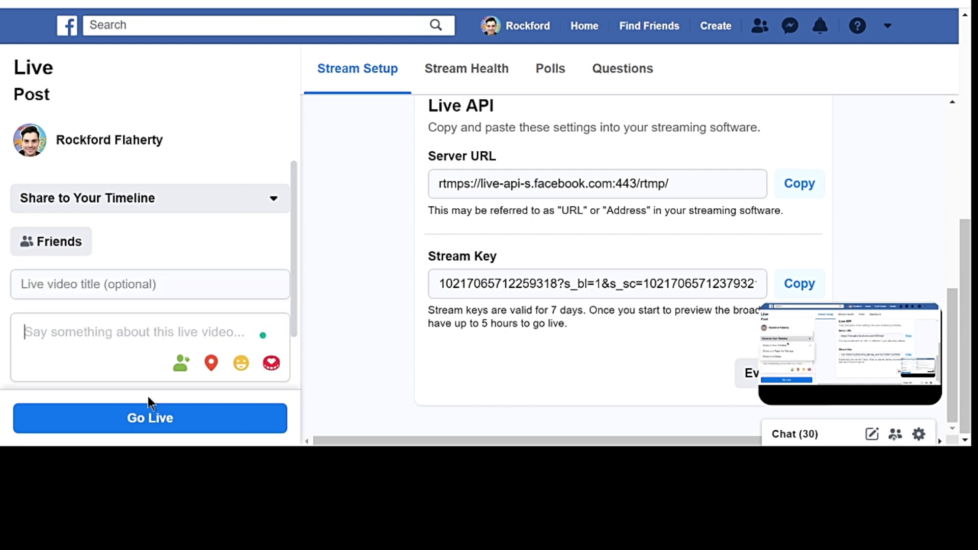